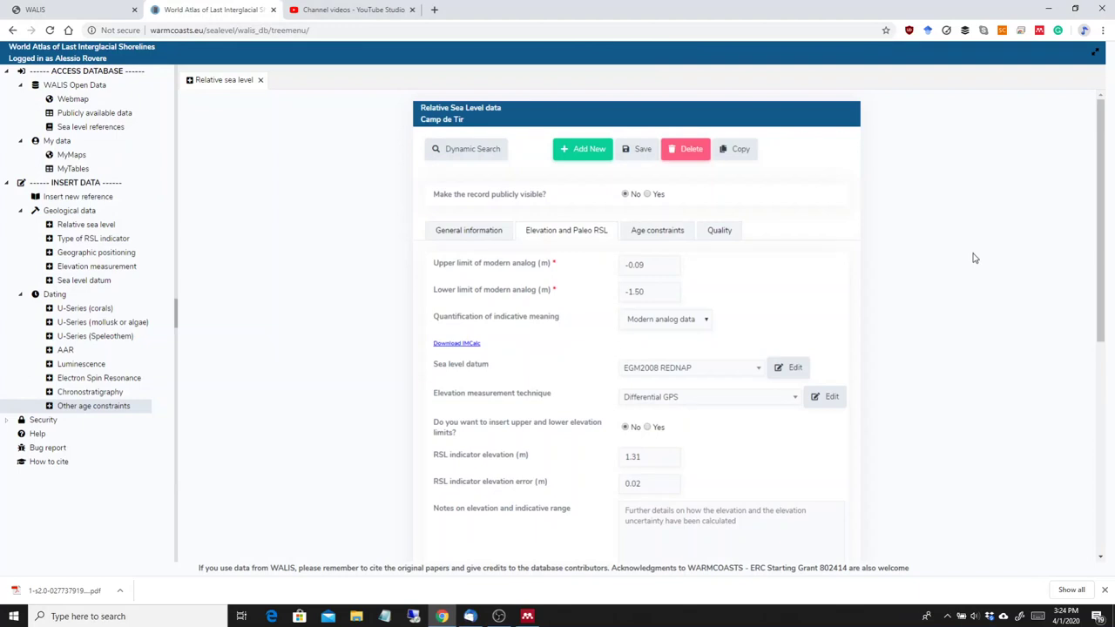
Step: Open the Camp de Tir record's General information tab and scroll through its site details
click(485, 232)
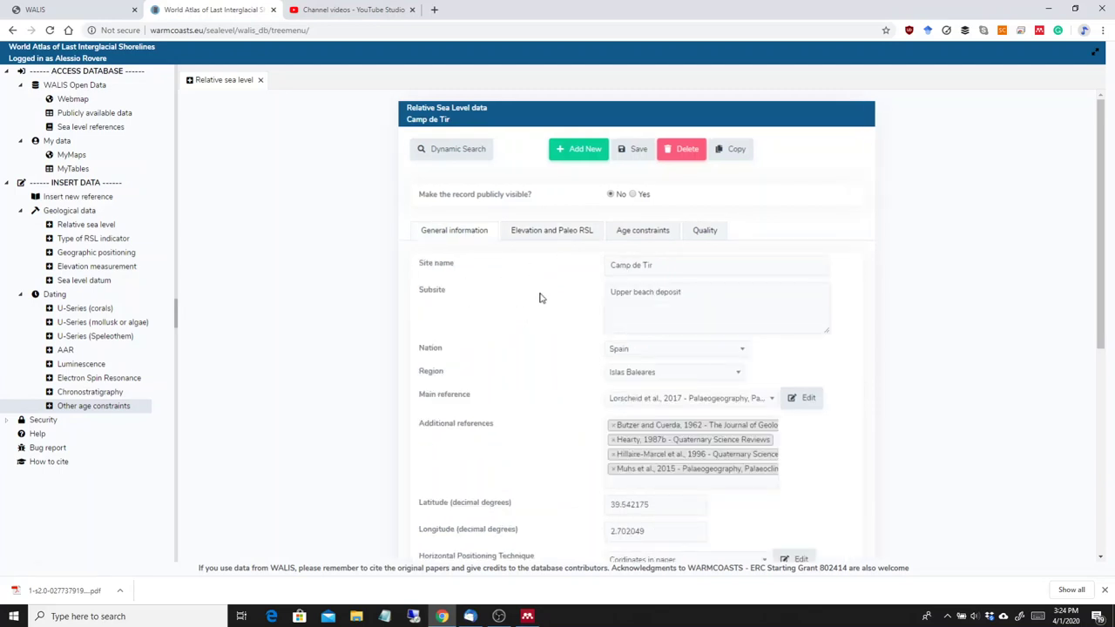
scroll(970, 302, down, 2)
scroll(977, 299, up, 2)
scroll(977, 299, up, 1)
click(527, 616)
scroll(703, 393, down, 1)
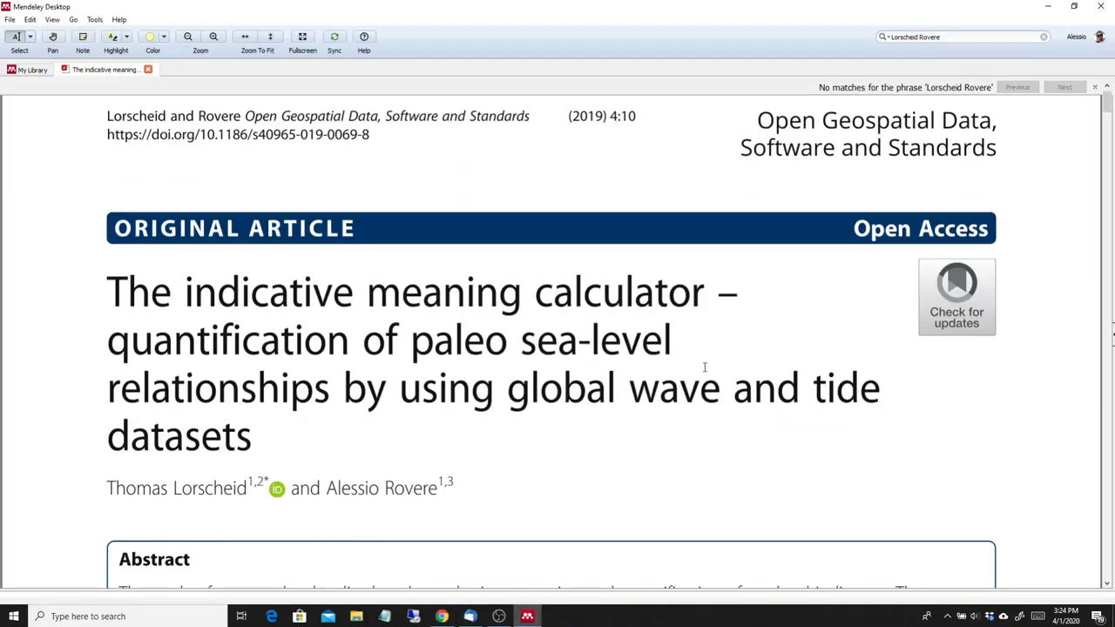
key(ctrl+minus)
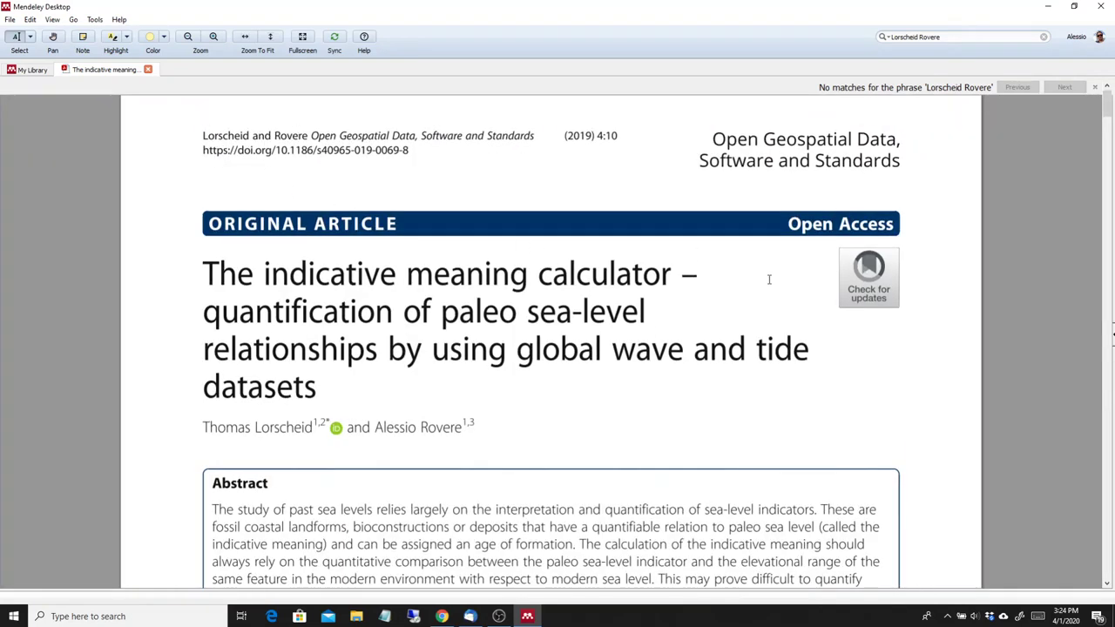
scroll(727, 292, down, 10)
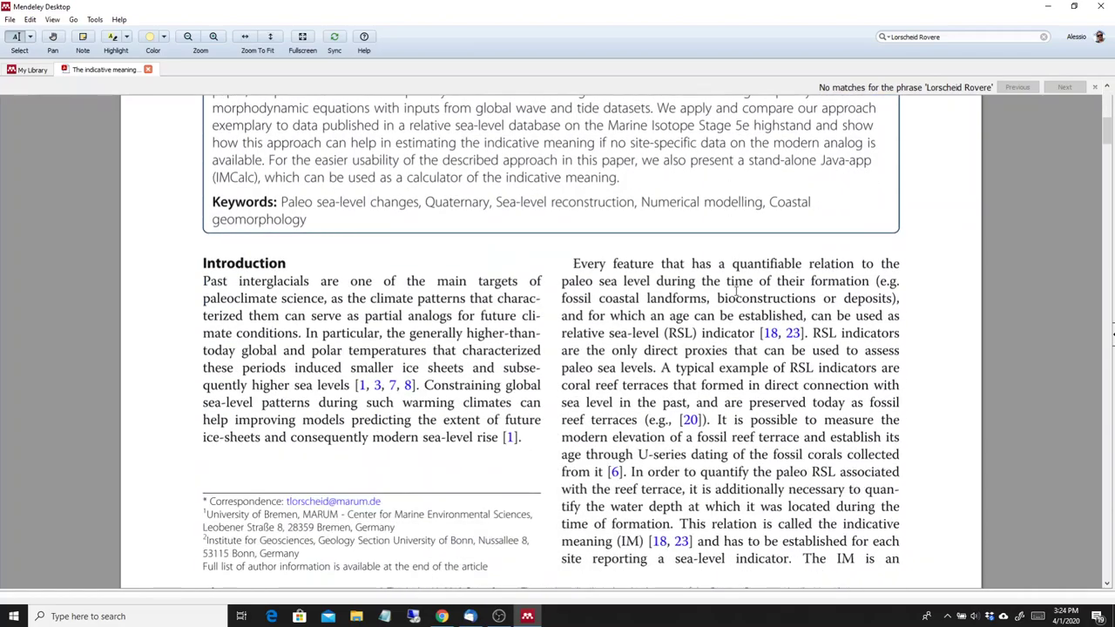
scroll(736, 291, down, 10)
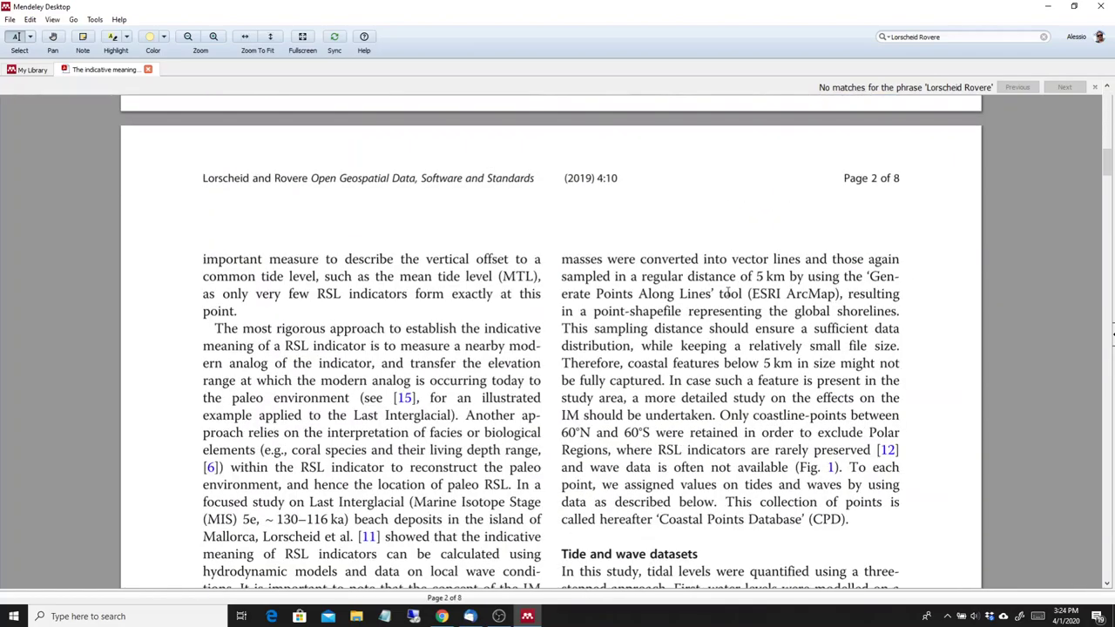
scroll(730, 291, down, 10)
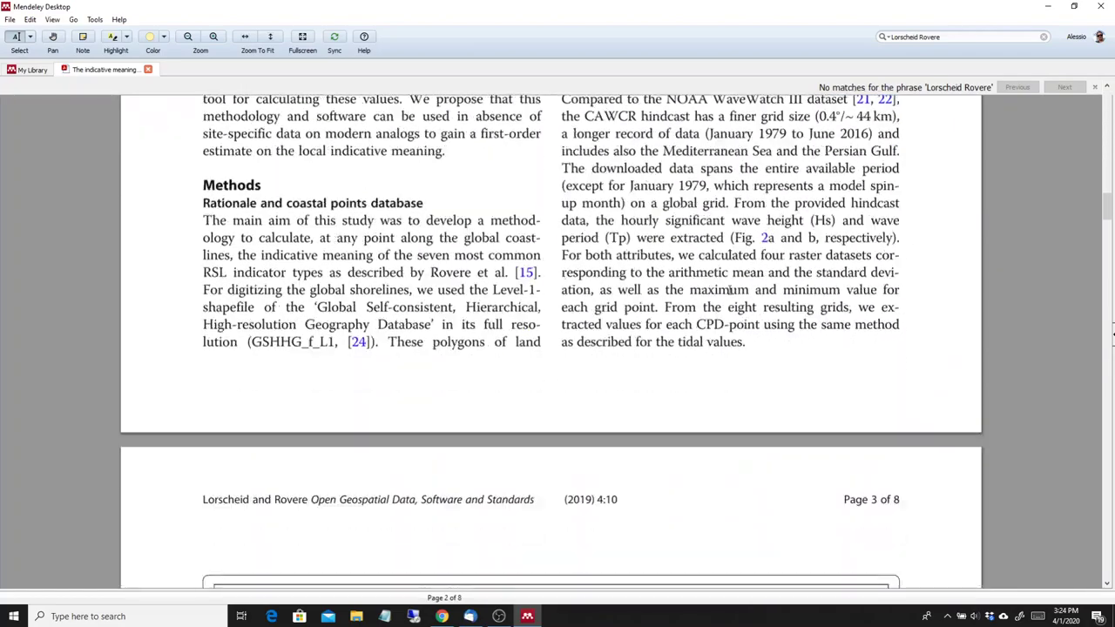
scroll(730, 291, down, 8)
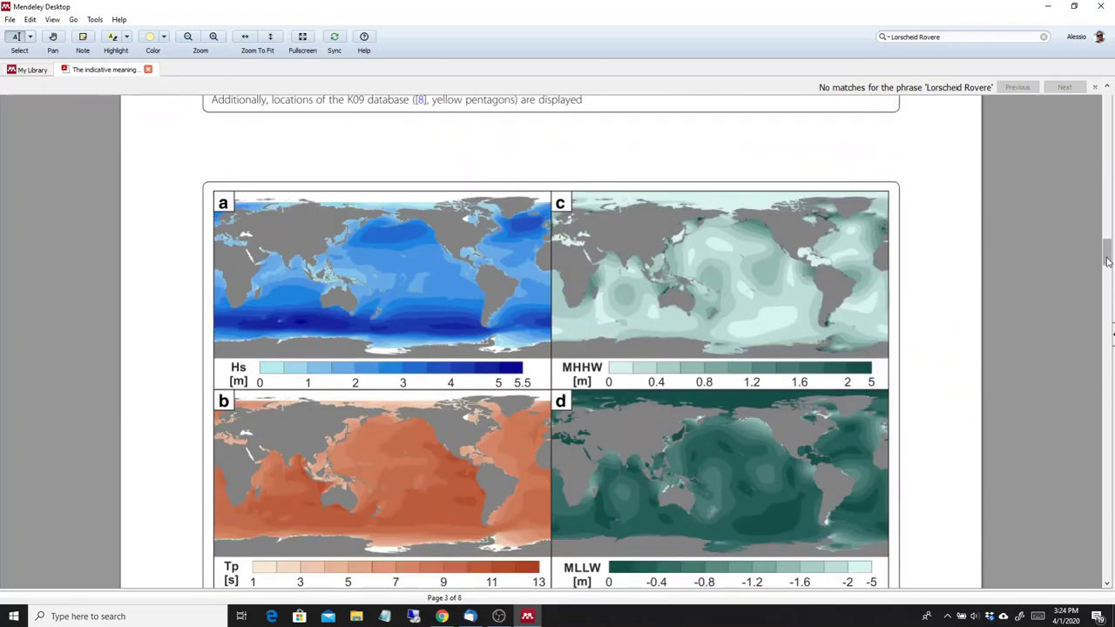
drag(1107, 248, 1106, 97)
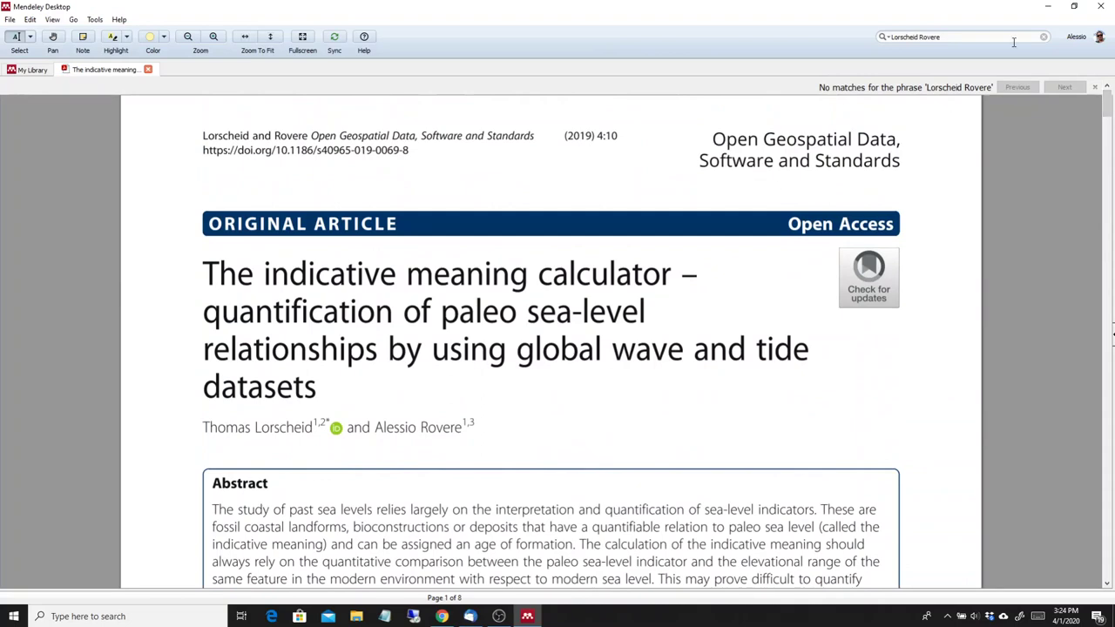
Step: Return to the WALIS record and view its Elevation and Paleo RSL fields
click(1052, 6)
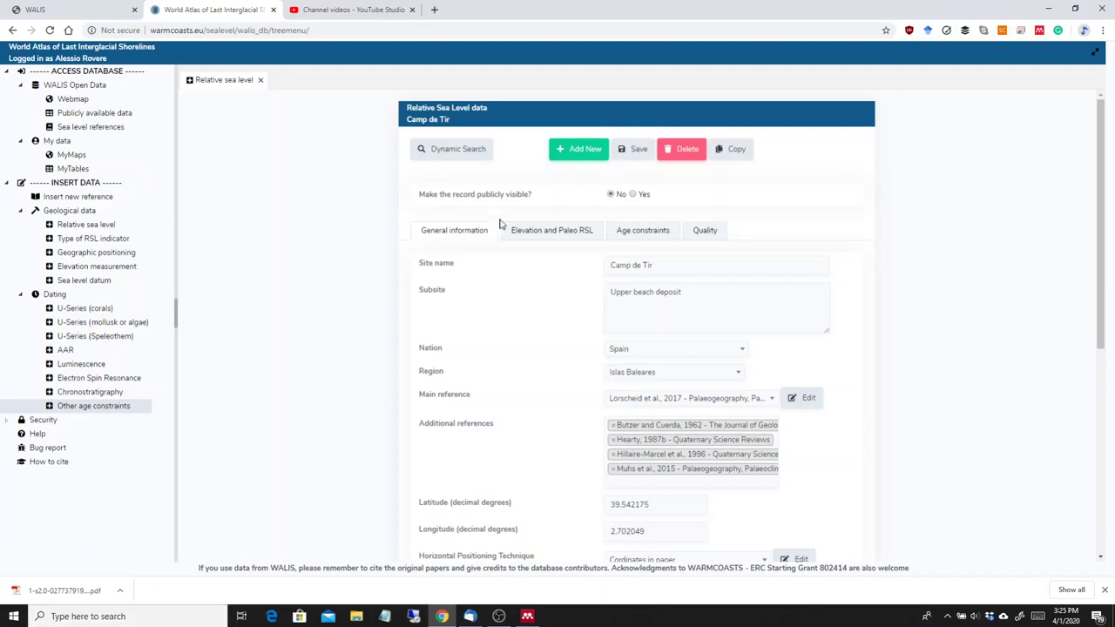
click(531, 235)
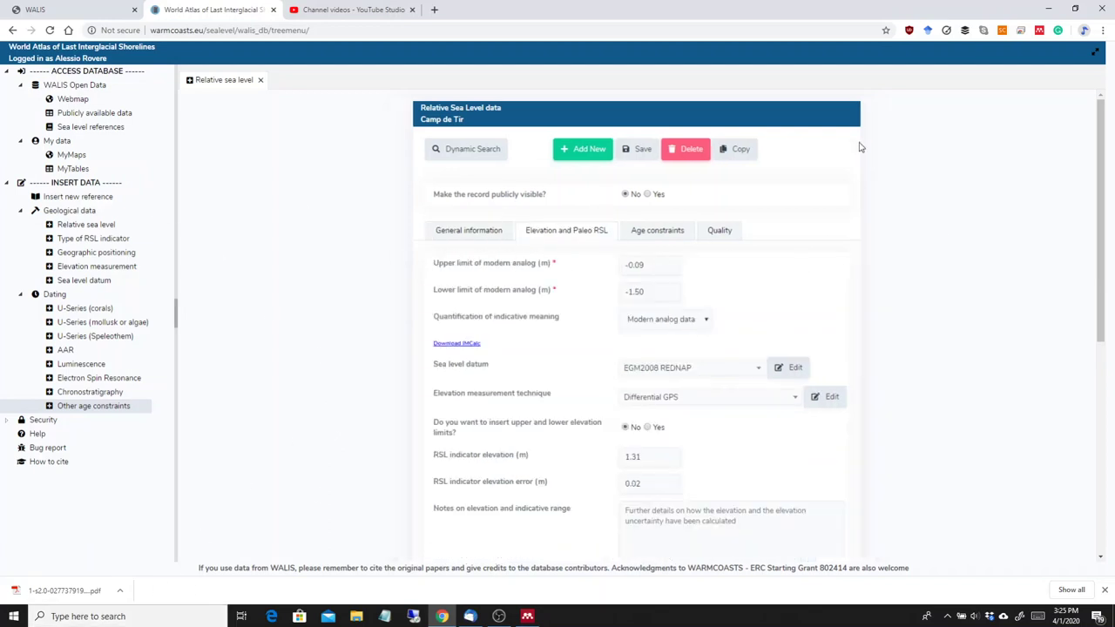
scroll(871, 155, down, 1)
scroll(780, 222, up, 1)
Step: Review the indicative-meaning quantification options, keeping Modern analog data selected
click(678, 322)
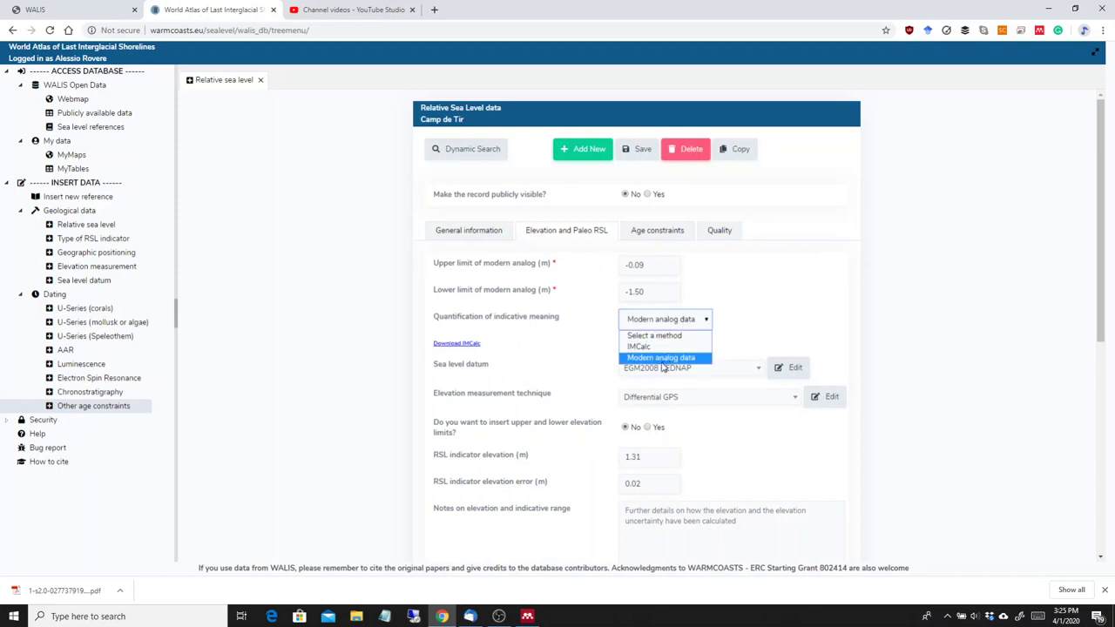
click(659, 358)
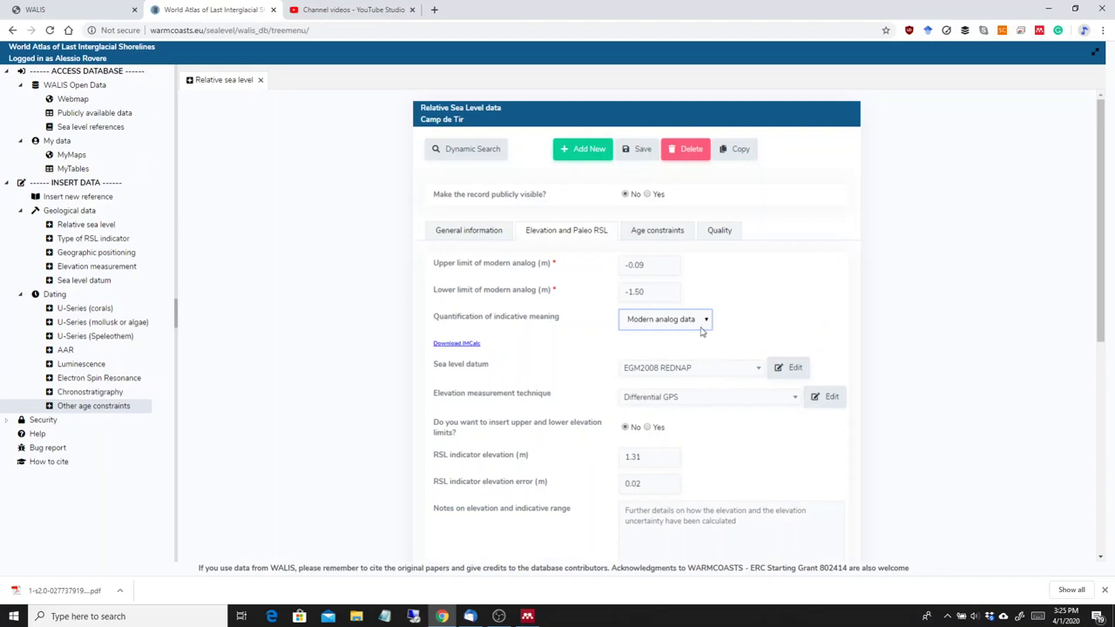
scroll(871, 300, down, 1)
scroll(913, 298, up, 1)
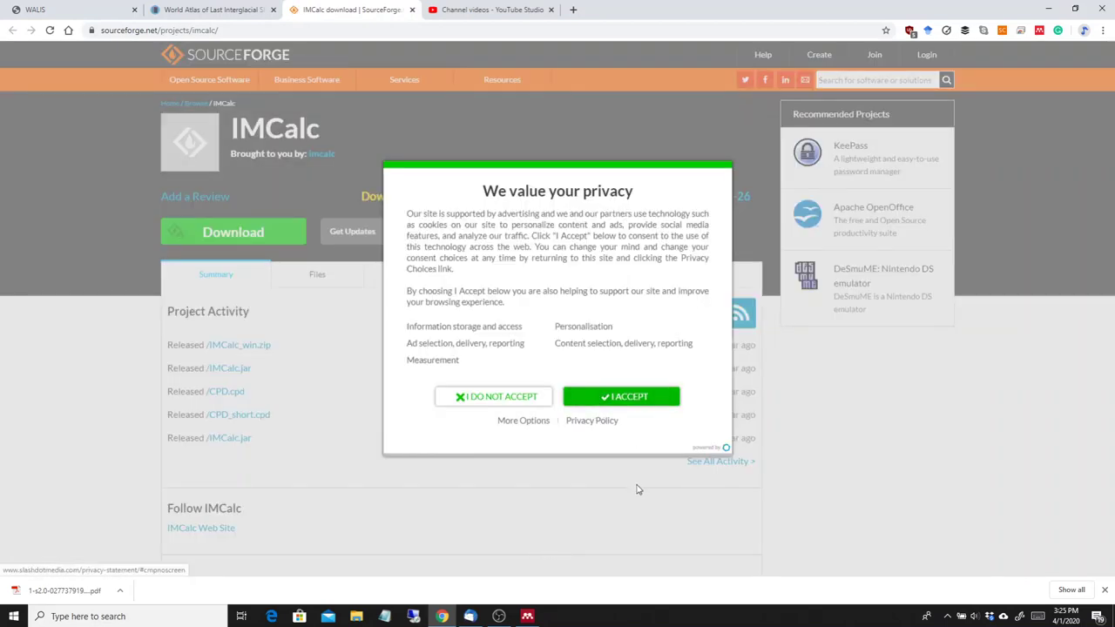
Step: Dismiss the SourceForge privacy consent prompt on the IMCalc page
click(637, 490)
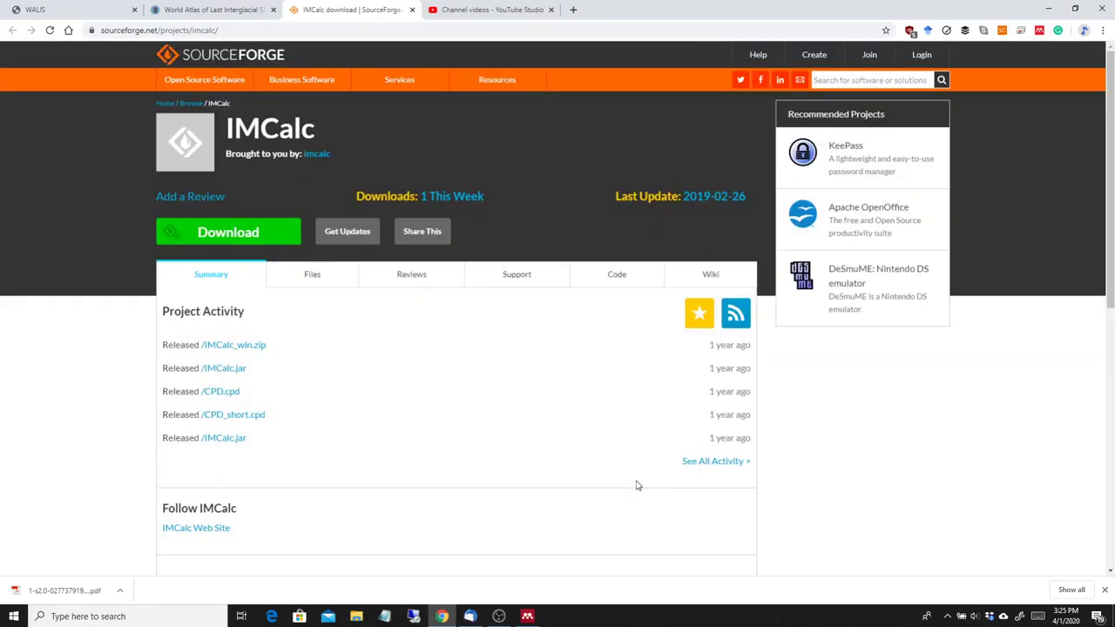
Step: Close the SourceForge page and launch IMCalc from Windows search
click(413, 11)
click(145, 619)
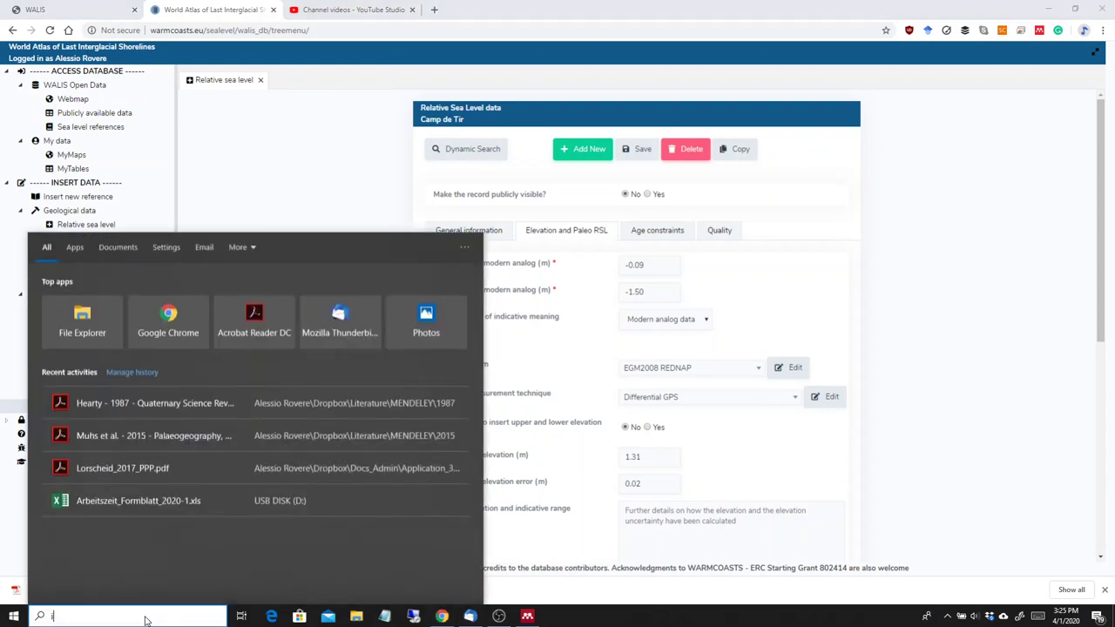
text(imcal)
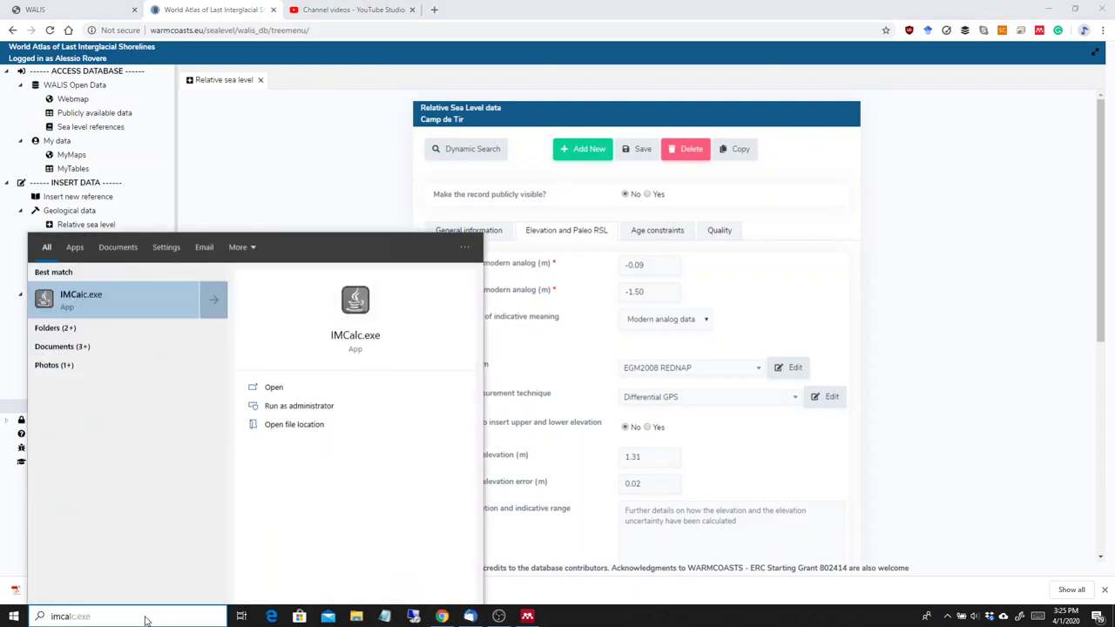
key(Return)
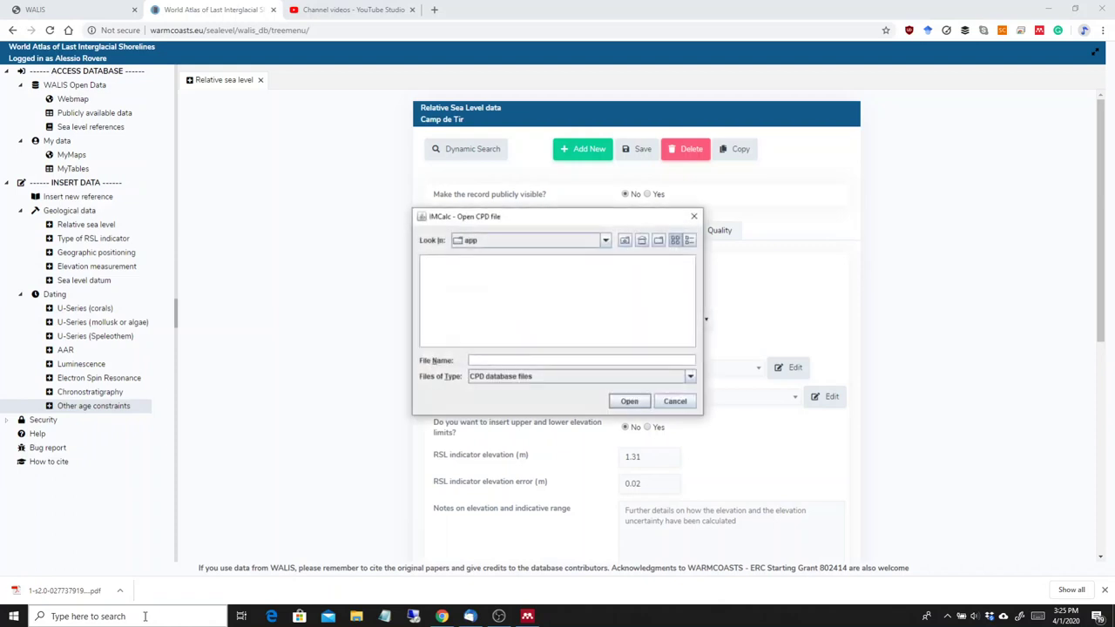
Step: Load the CPD.cpd coastal points database file into IMCalc
click(625, 240)
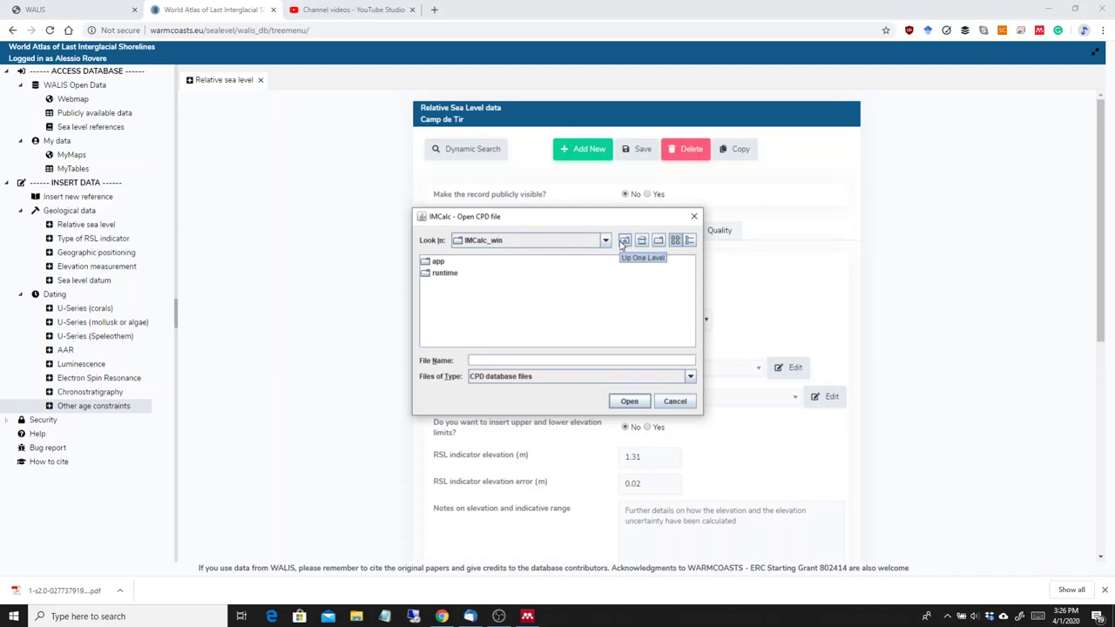
click(625, 241)
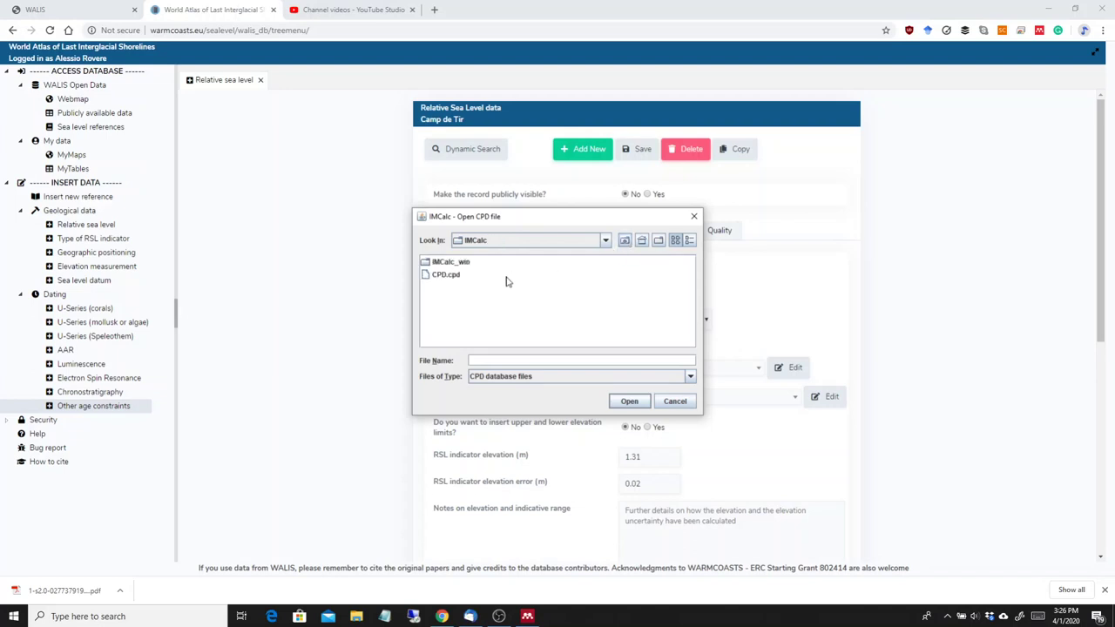
click(445, 276)
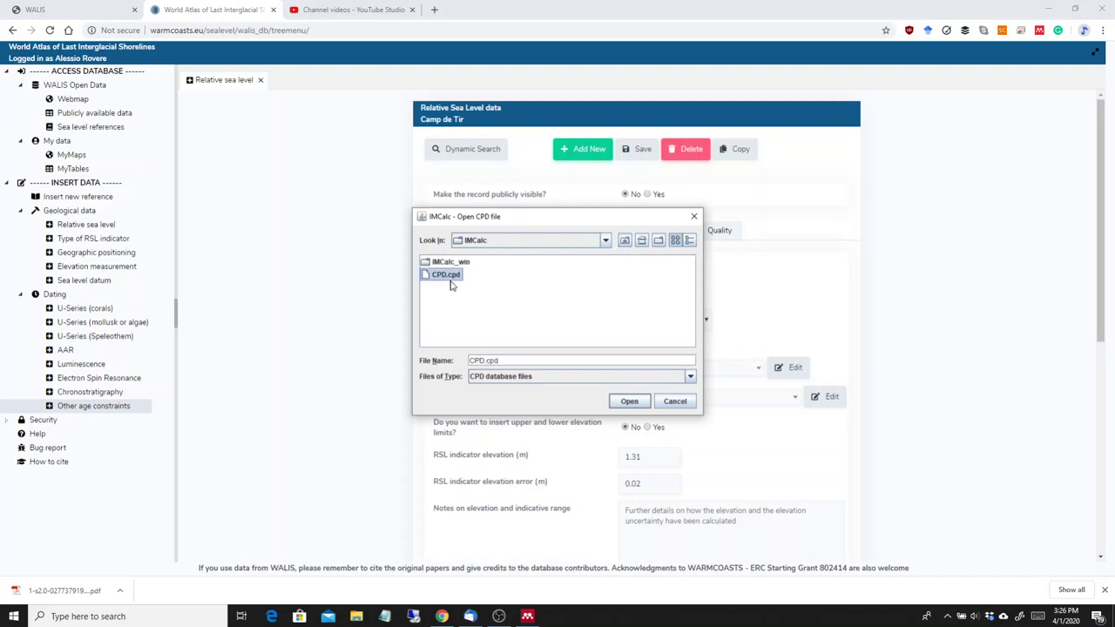
click(630, 402)
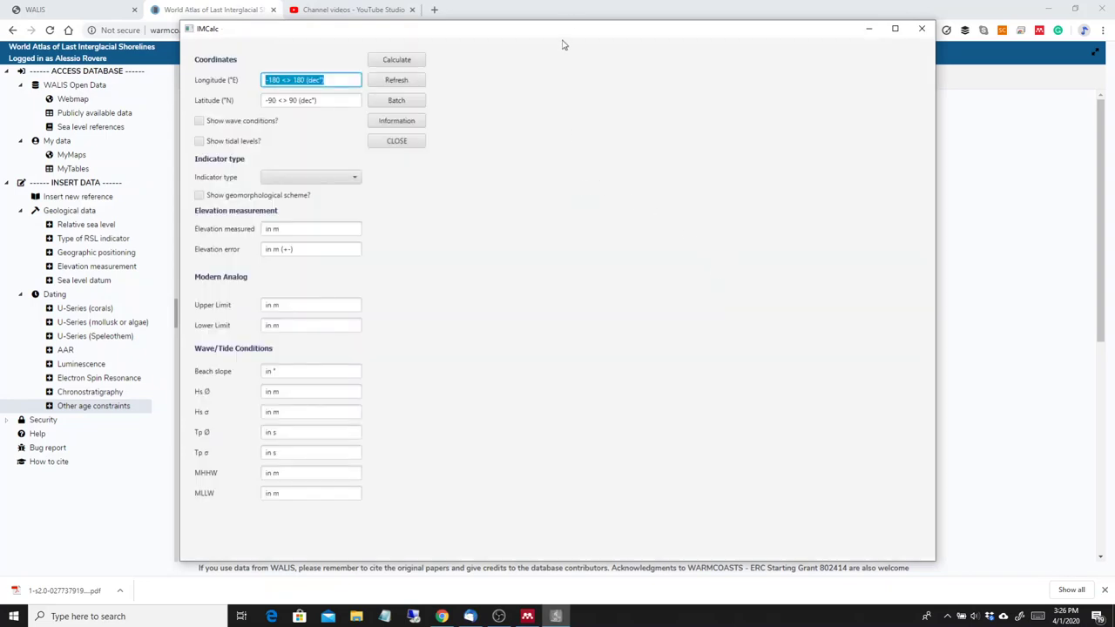
Step: Resize and place the IMCalc window beside the WALIS record
drag(567, 35, 563, 47)
drag(932, 126, 714, 104)
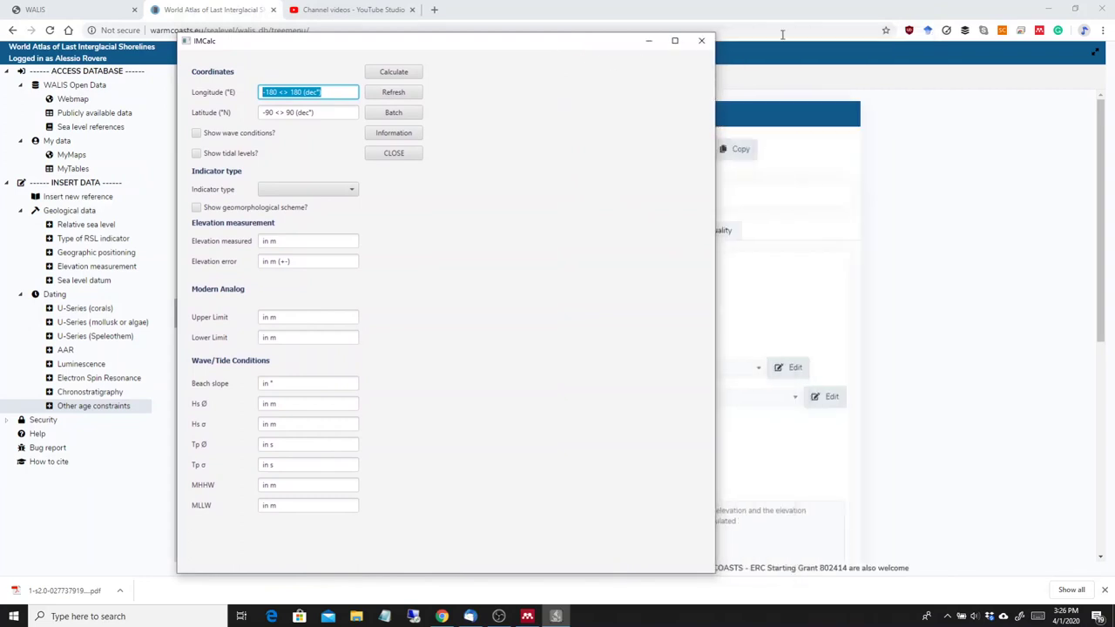
drag(546, 44, 437, 62)
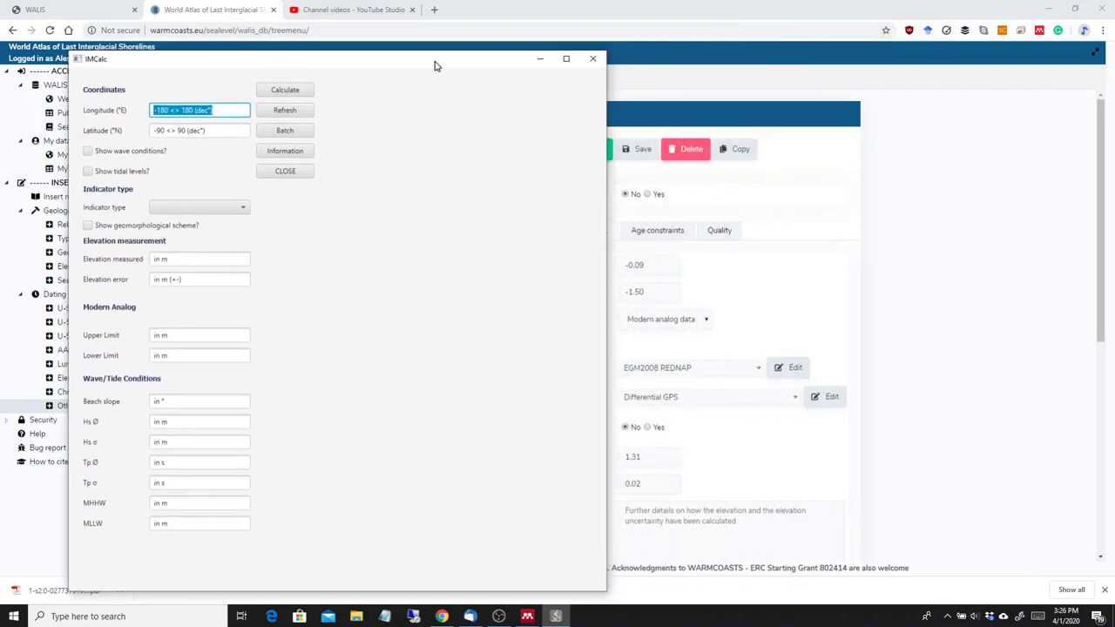
click(679, 9)
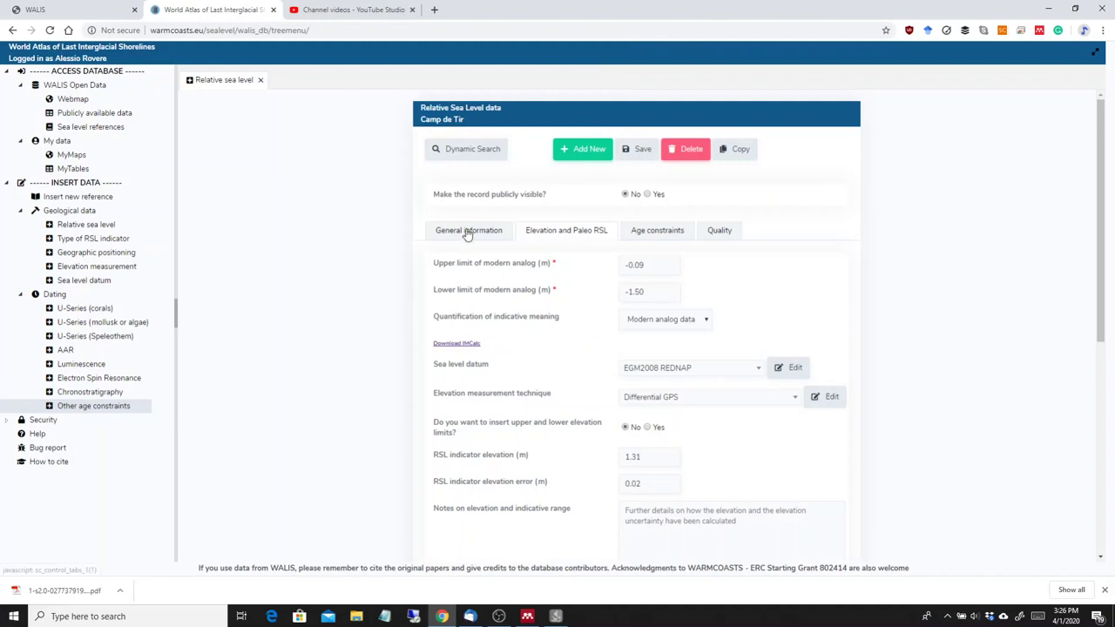
Step: Copy latitude 39.542175 from the WALIS General information tab into IMCalc's latitude field
click(467, 232)
scroll(906, 318, down, 1)
double_click(654, 445)
key(ctrl+c)
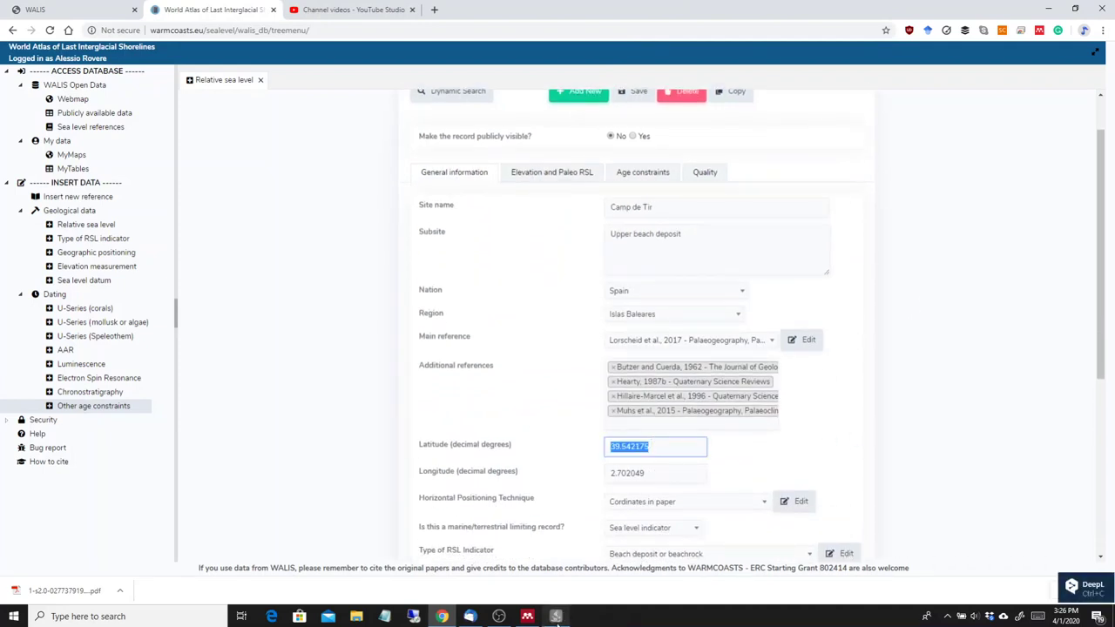
click(555, 616)
click(200, 130)
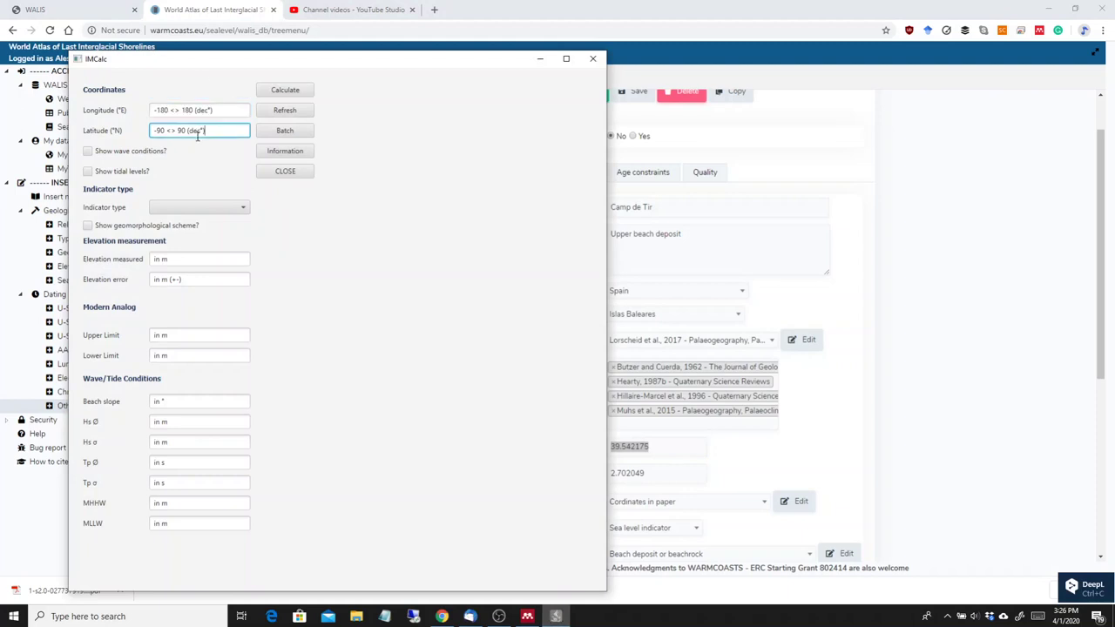
triple_click(199, 130)
key(ctrl+v)
Step: Copy longitude 2.702049 from WALIS into IMCalc's longitude field
click(958, 415)
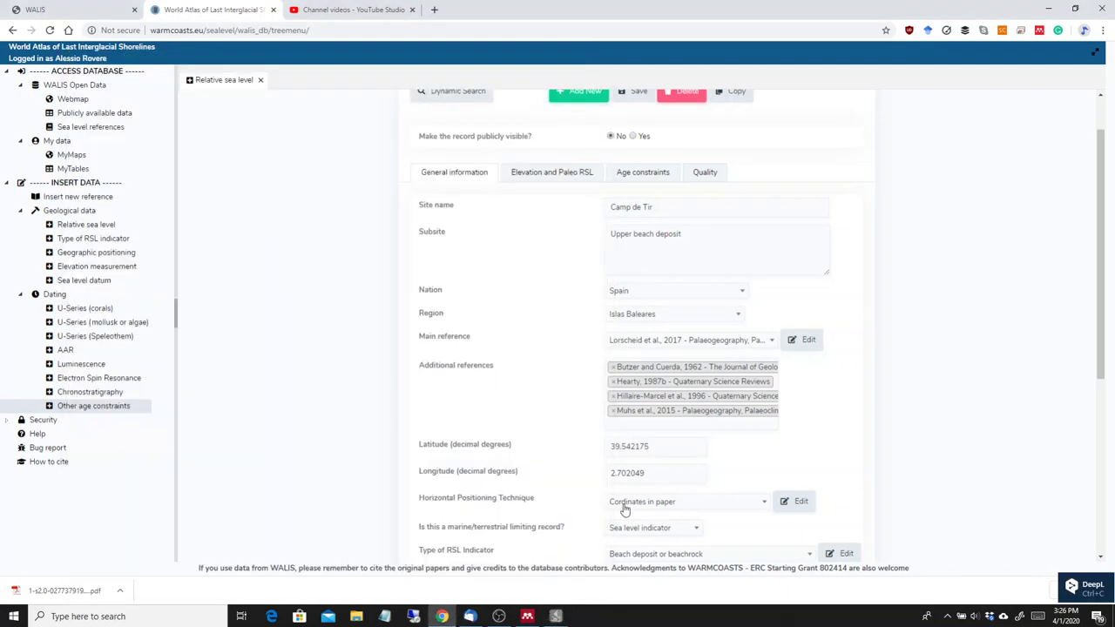
triple_click(644, 473)
key(ctrl+c)
click(555, 616)
triple_click(196, 110)
key(ctrl+v)
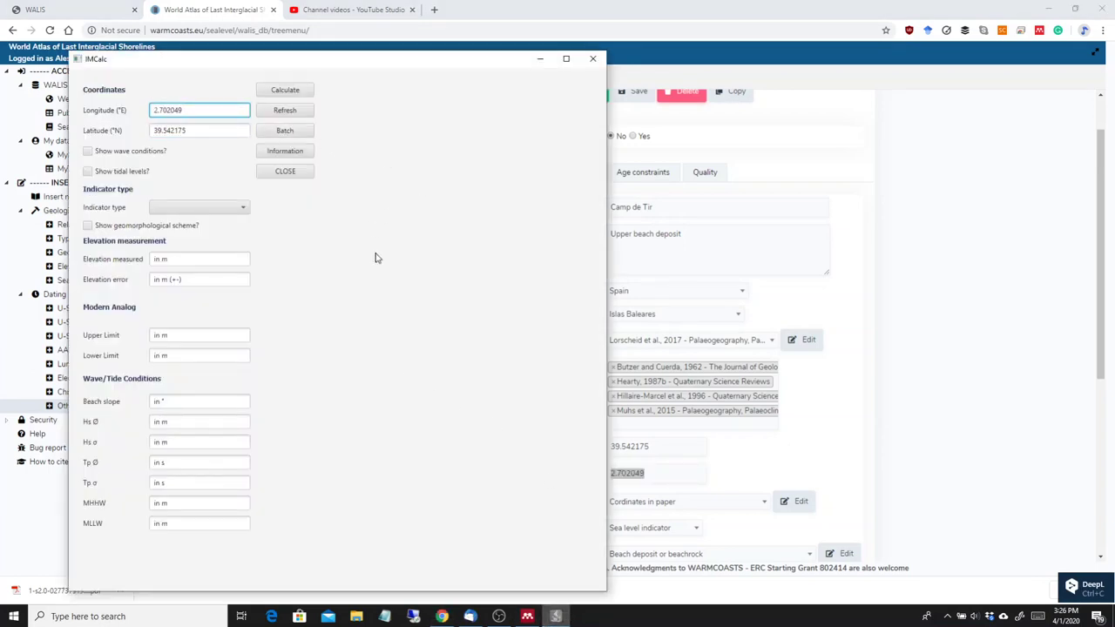
Step: Select Beach Deposit (Beachrock), enable wave, tidal and geomorphological outputs, and maximize IMCalc
click(226, 208)
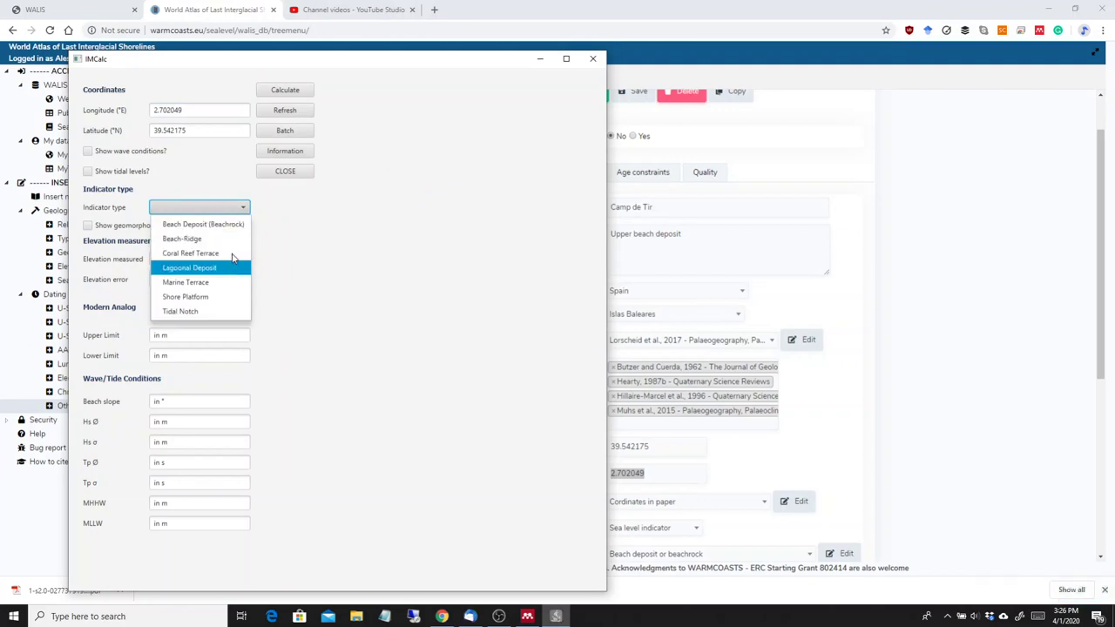
click(229, 225)
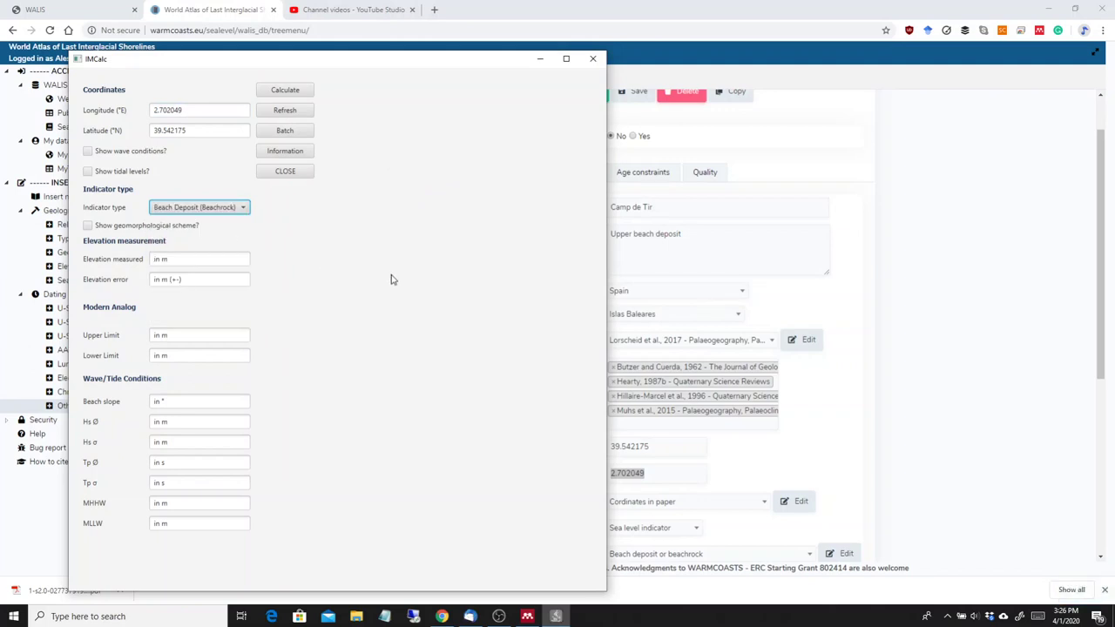
click(87, 153)
click(88, 173)
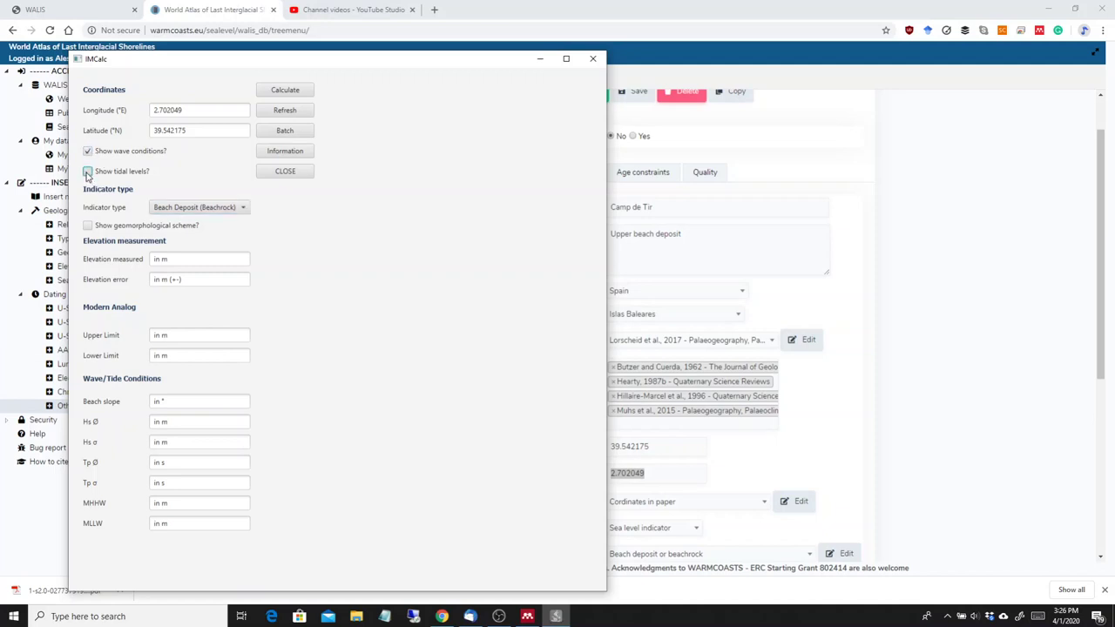
click(104, 228)
drag(607, 207, 672, 206)
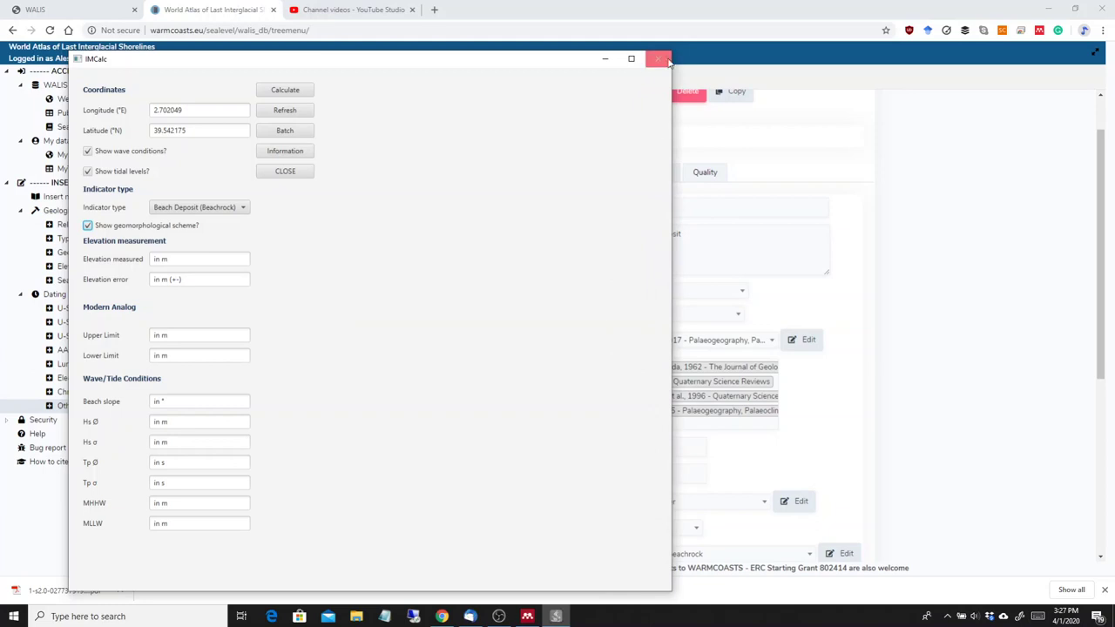
click(631, 59)
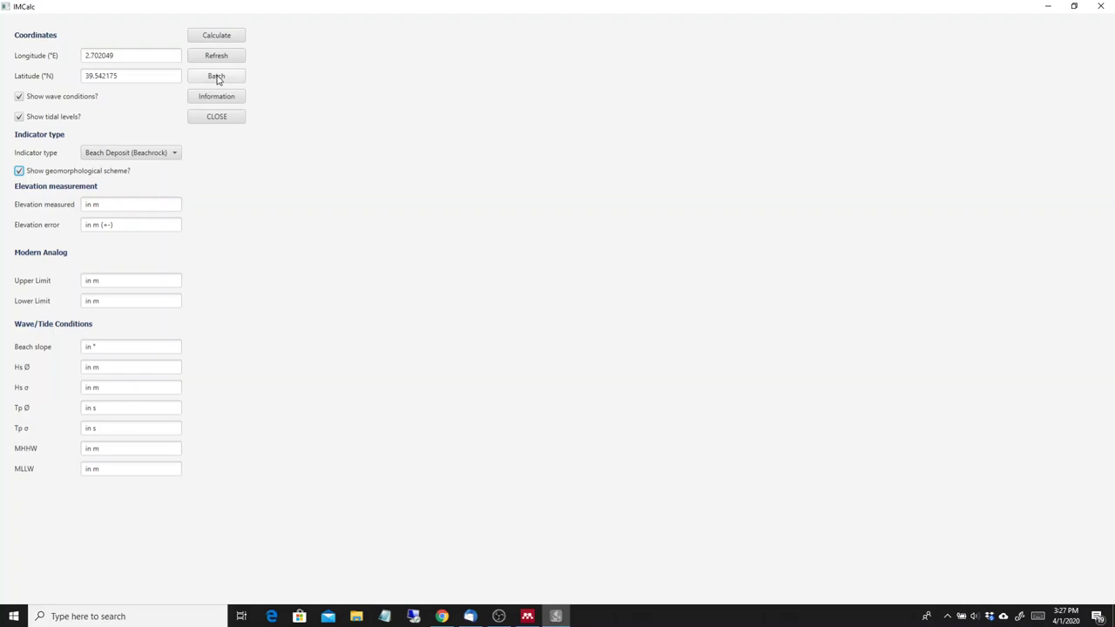
click(204, 36)
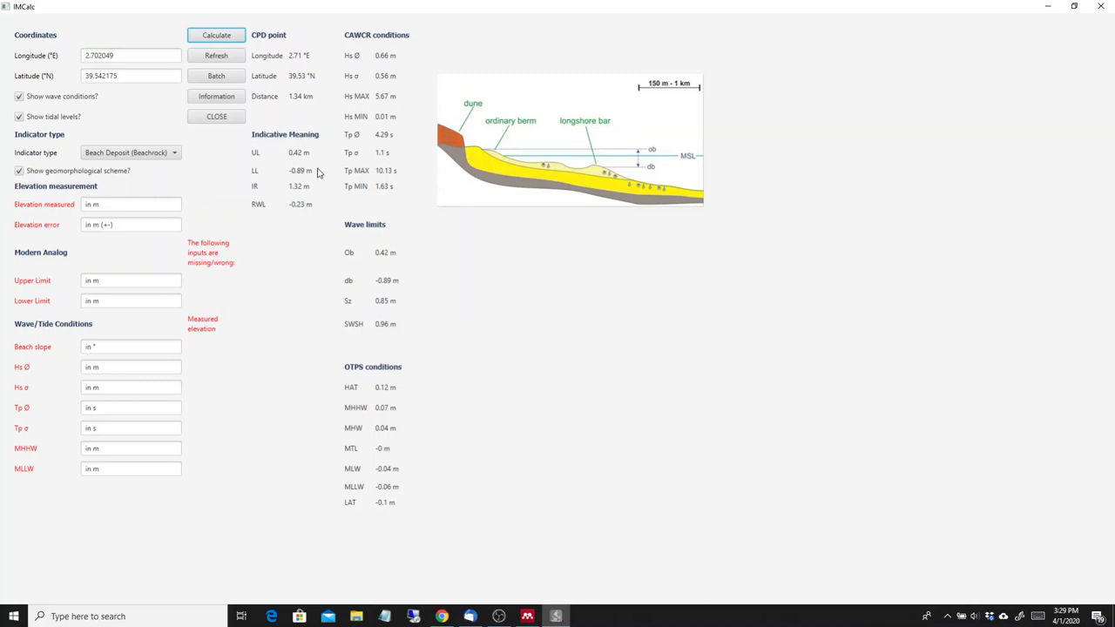
Step: Hide IMCalc and check the WALIS modern-analog limits of -0.09 and -1.50 m
click(1074, 7)
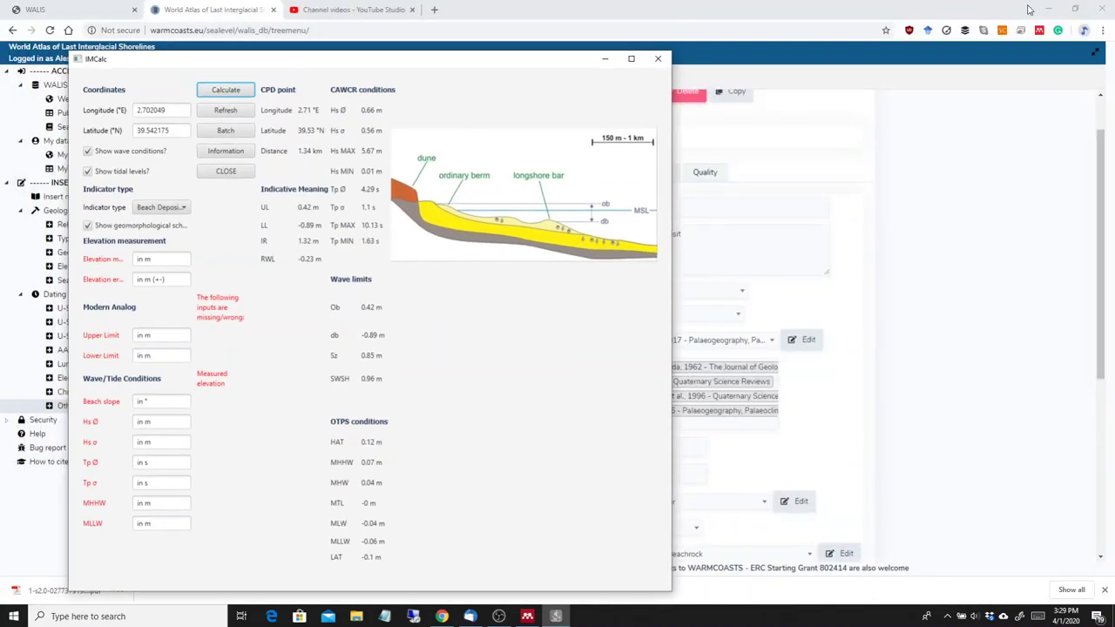
click(604, 55)
click(566, 174)
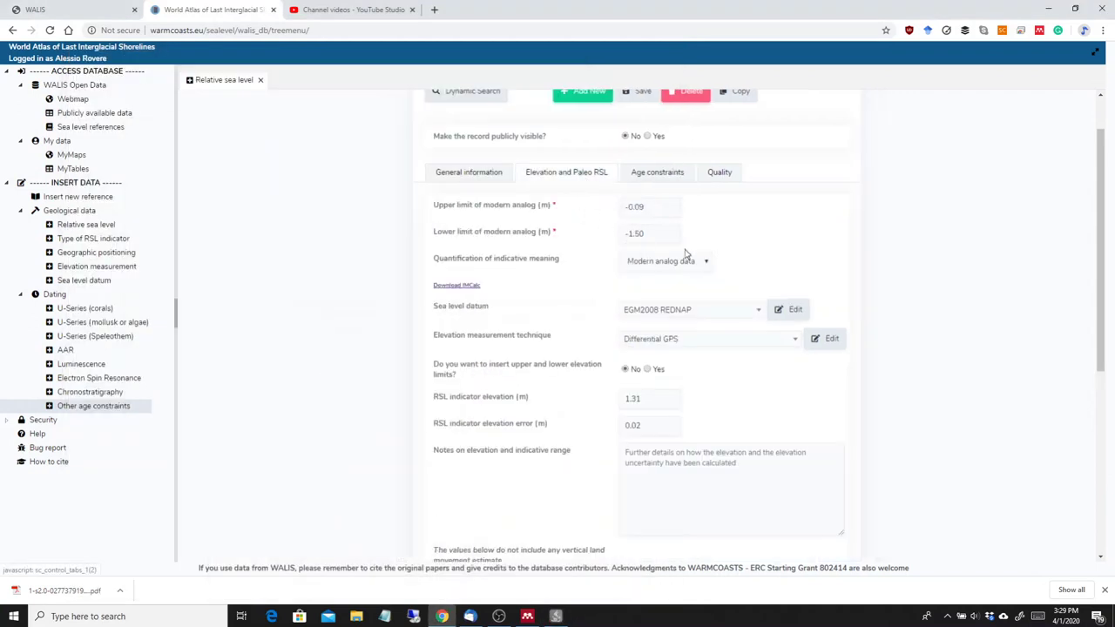
double_click(650, 207)
double_click(655, 234)
scroll(809, 251, down, 2)
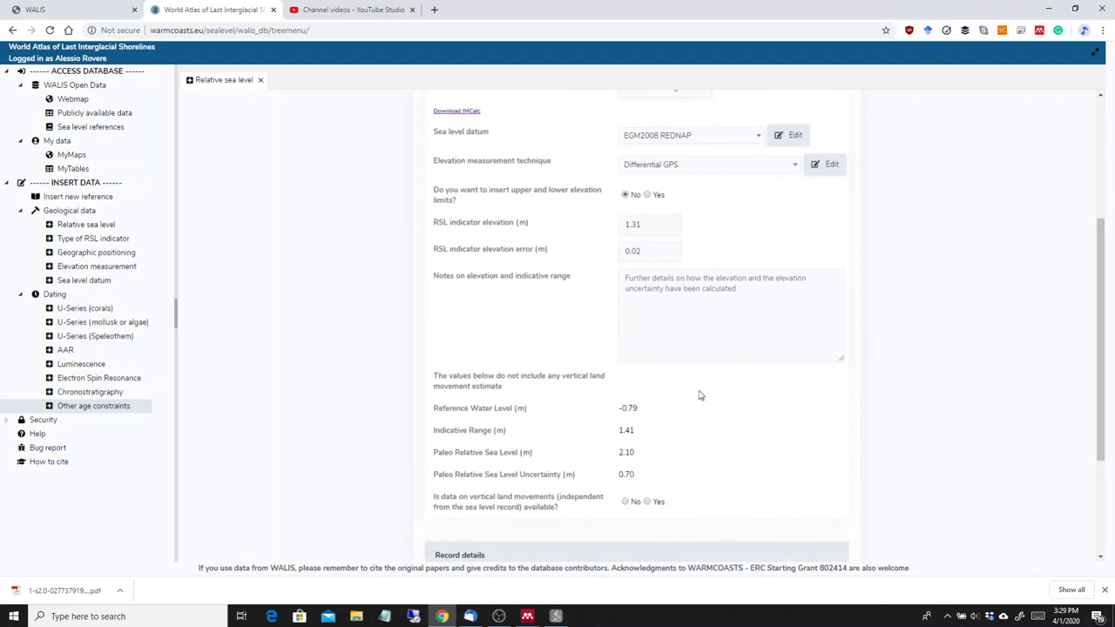
scroll(776, 231, up, 2)
click(804, 249)
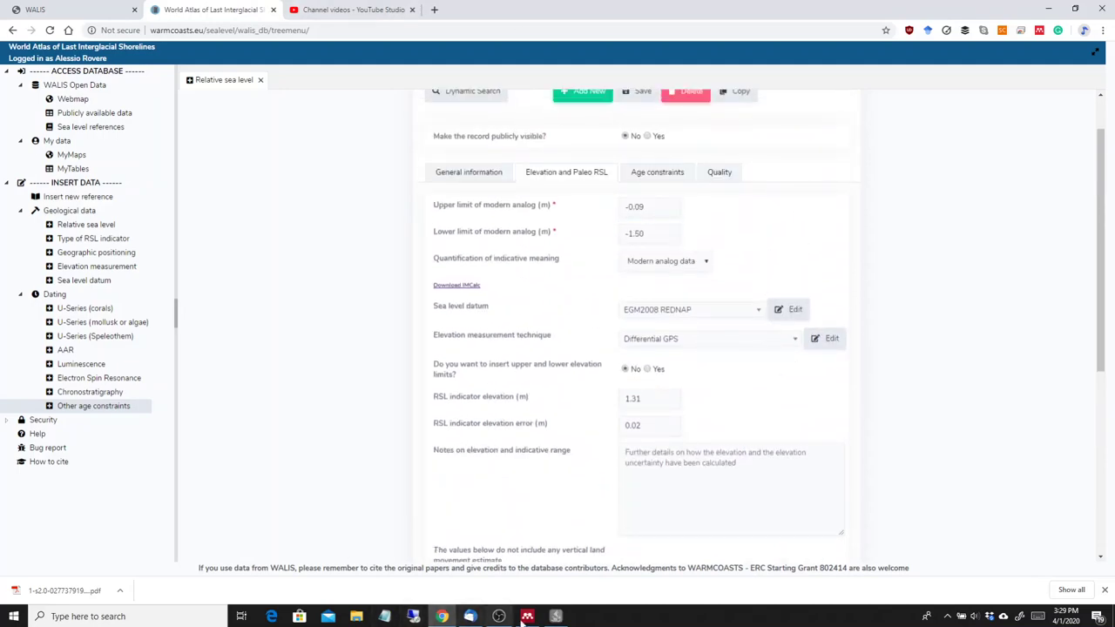
Step: Restore IMCalc full screen showing UL 0.42 m and LL -0.89 m
click(527, 617)
click(633, 57)
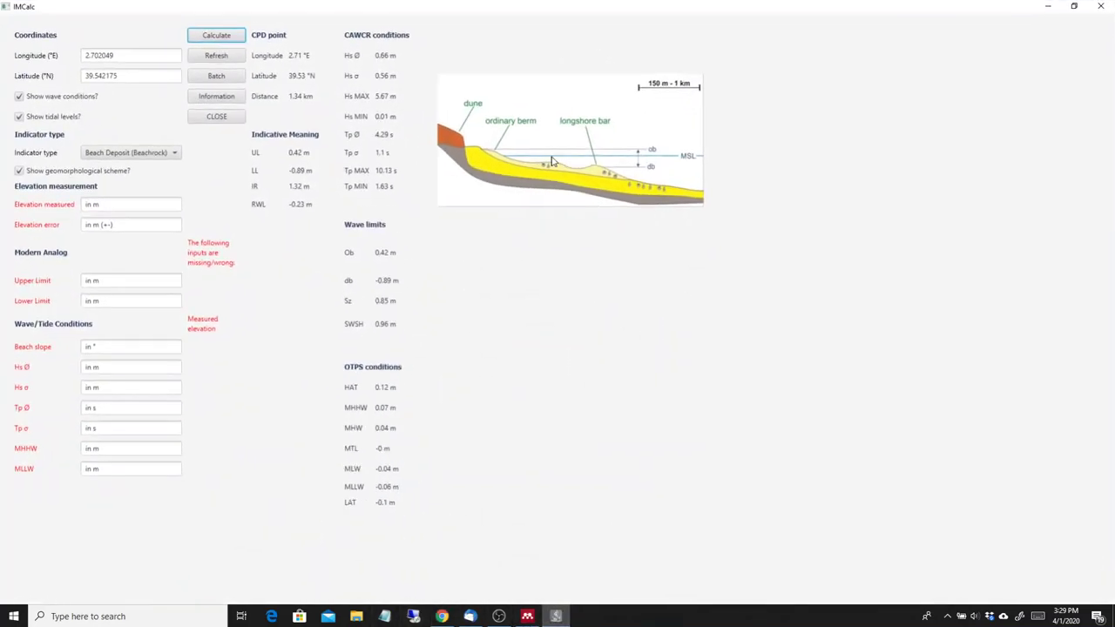